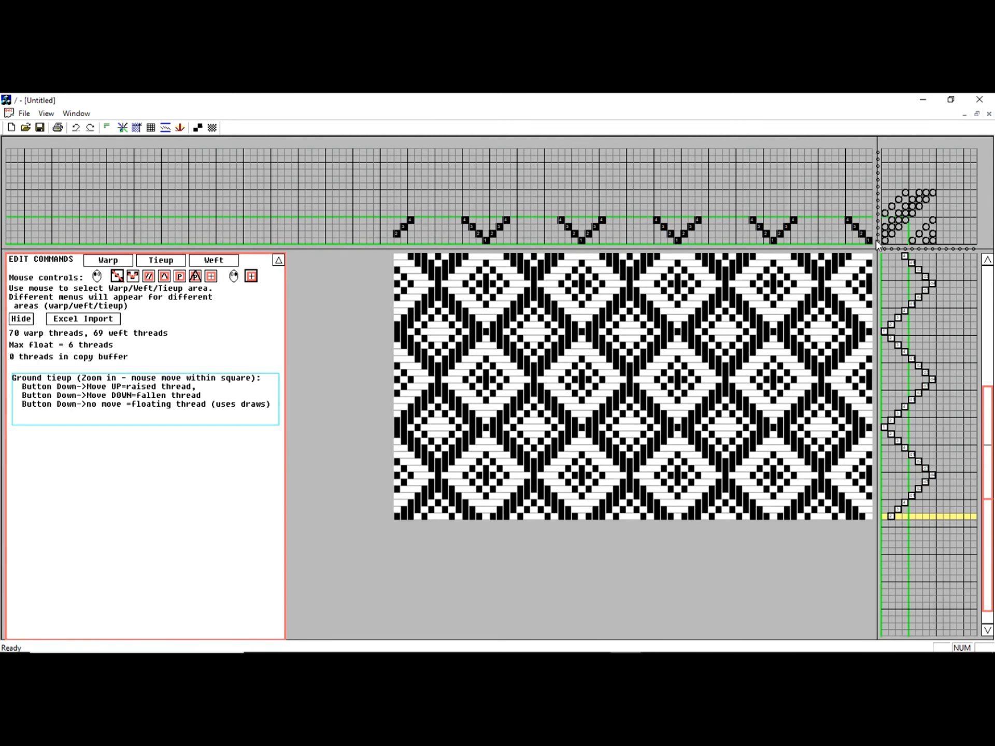
Clear all existing marks from the tie-up
left_click_drag(935, 211, 941, 193)
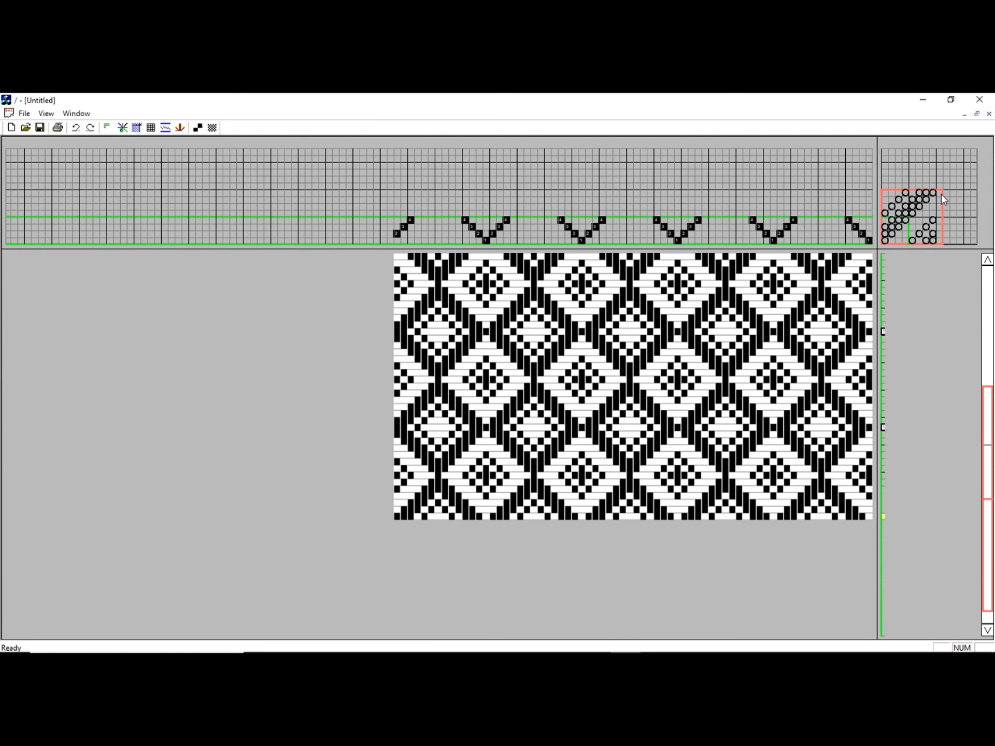
key("Delete")
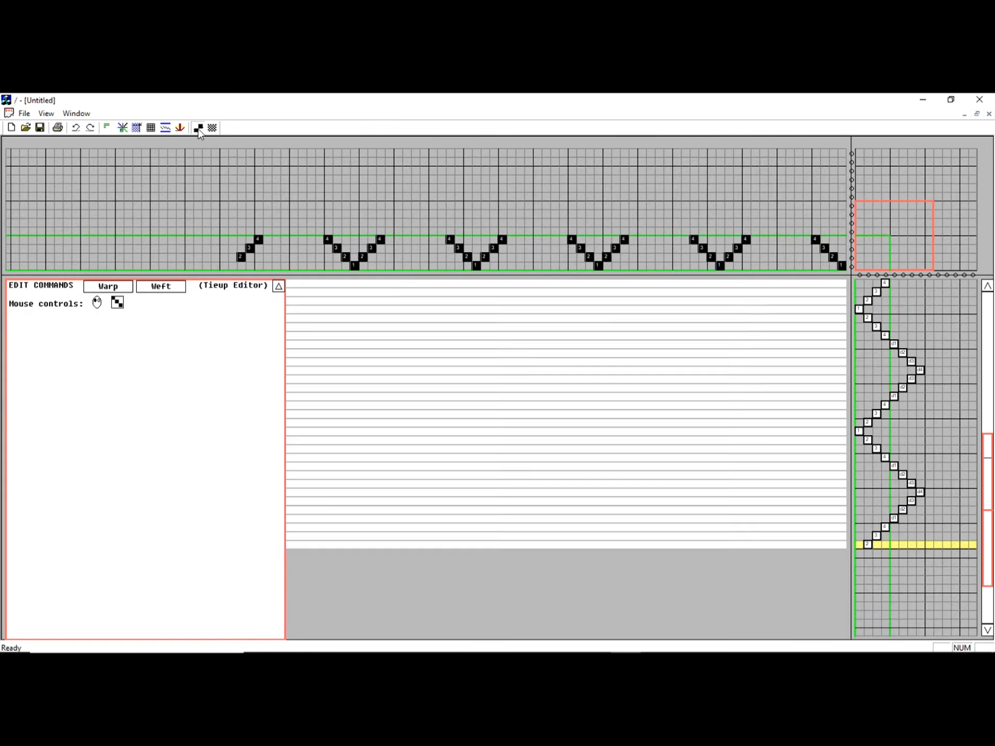
left_click(198, 127)
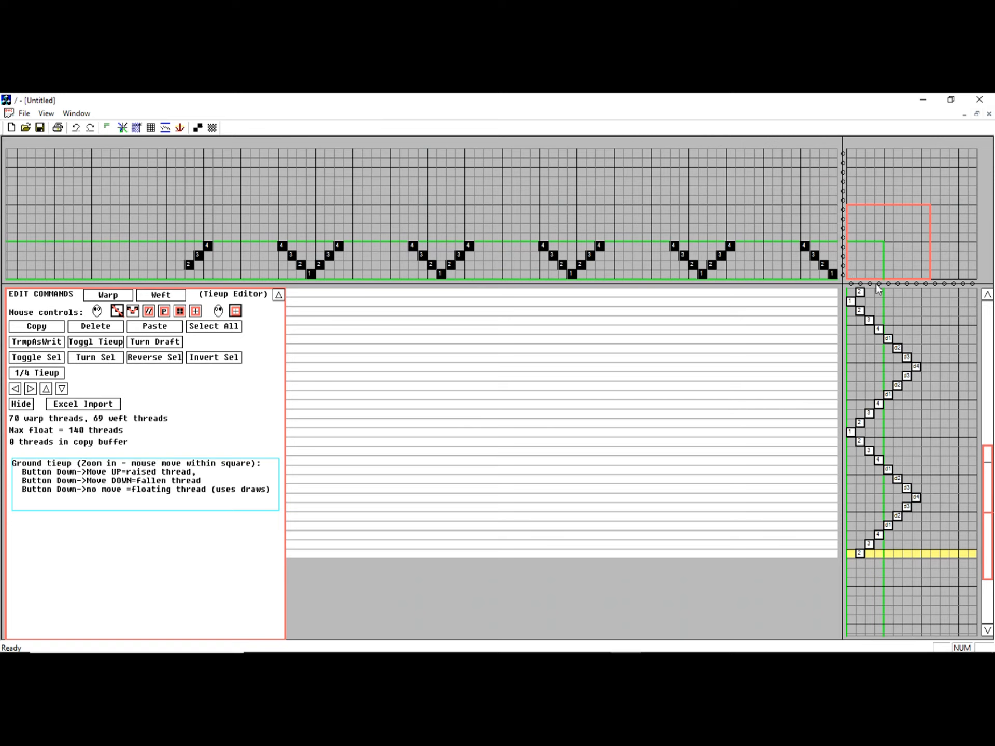
Fill the 4×4 ground tie-up with raised marks along the rising diagonal and falling marks along the opposite diagonal
left_click(851, 275)
left_click_drag(851, 275, 851, 272)
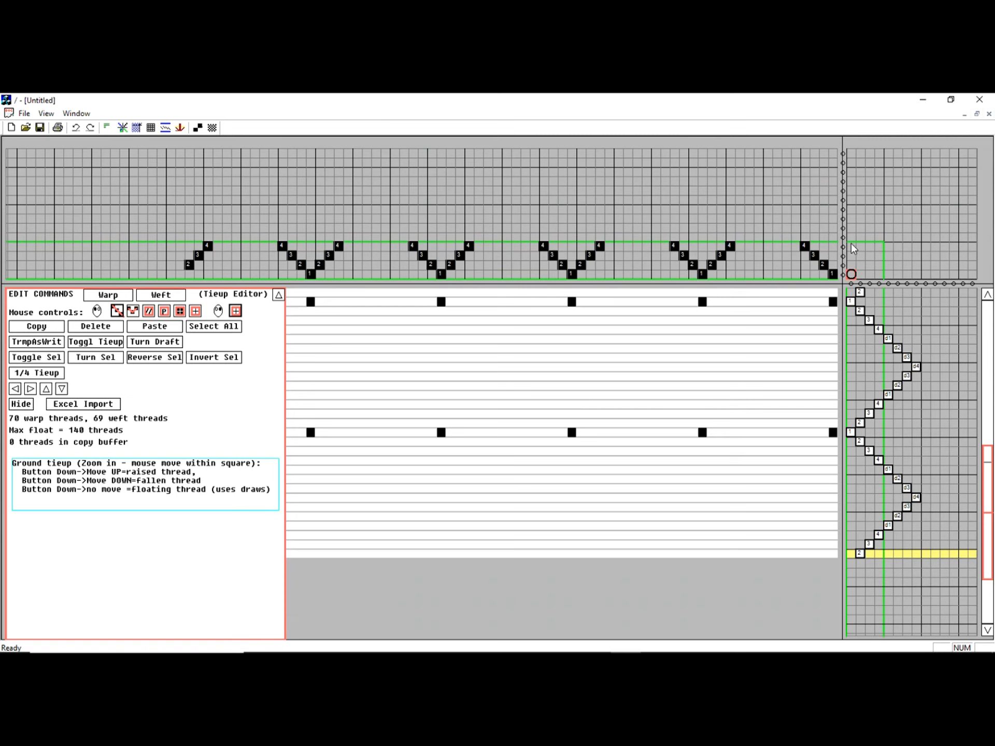
left_click_drag(851, 251, 851, 255)
left_click(861, 265)
left_click(870, 257)
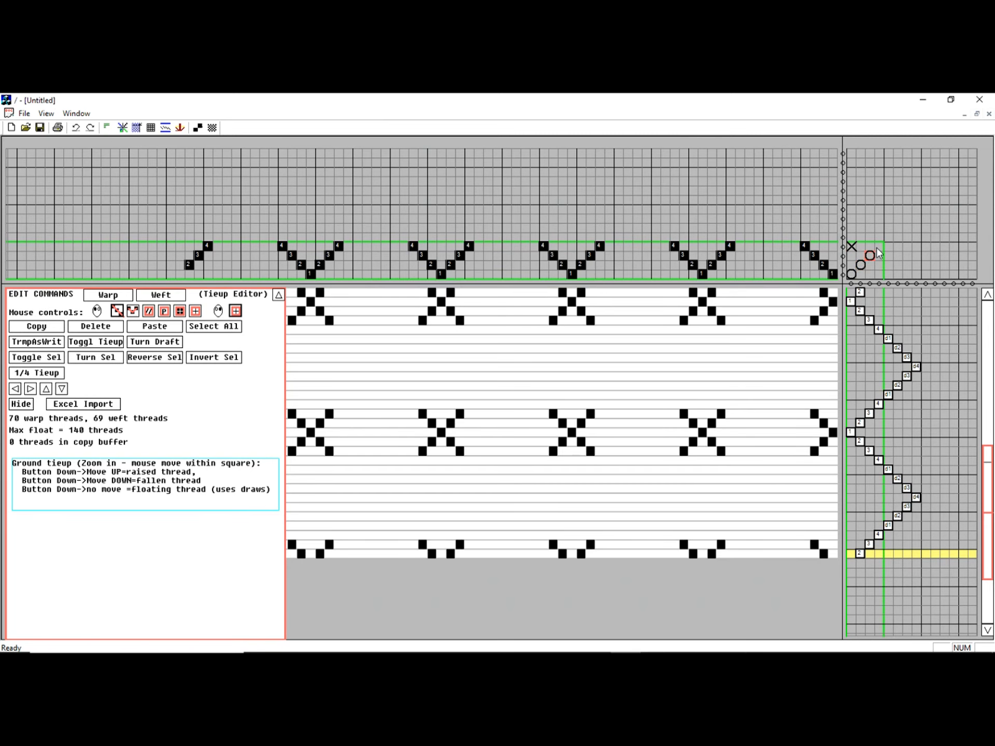
left_click(877, 249)
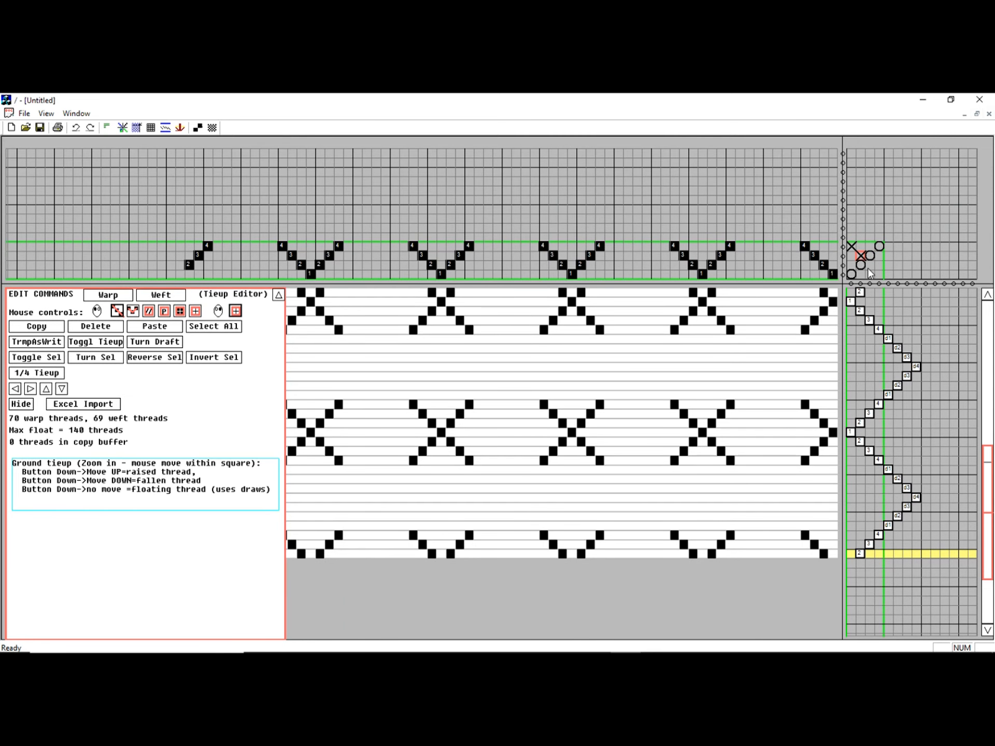
left_click_drag(869, 264, 871, 269)
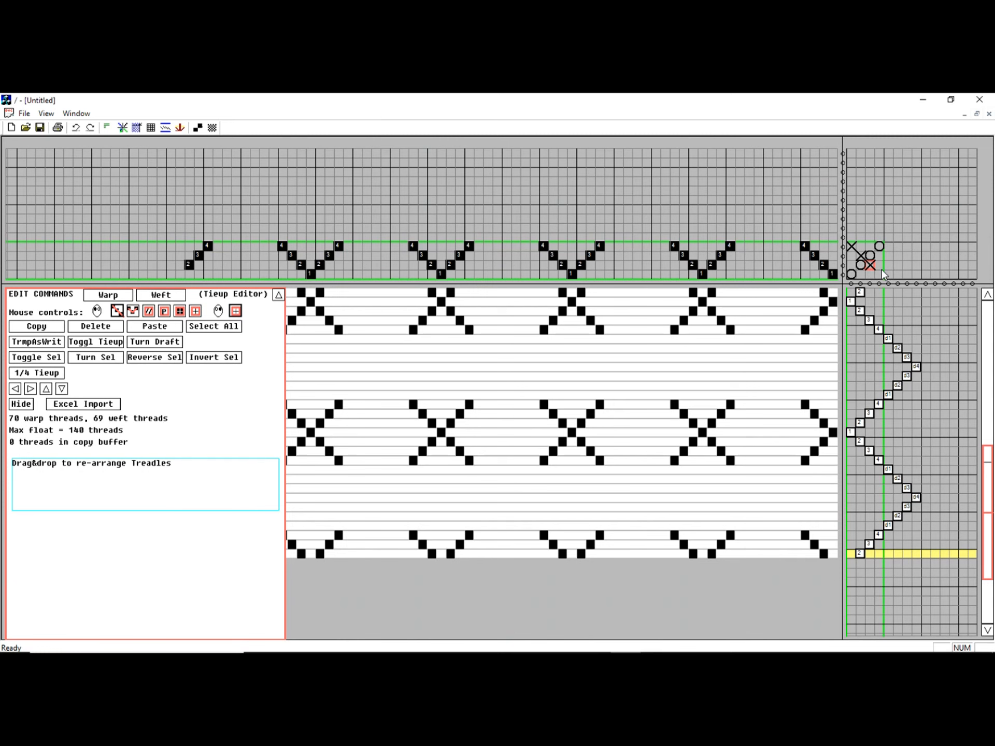
left_click(878, 272)
Fill the ground threading with a straight 1-2-3-4 twill repeat across 100 warp threads
left_click(149, 312)
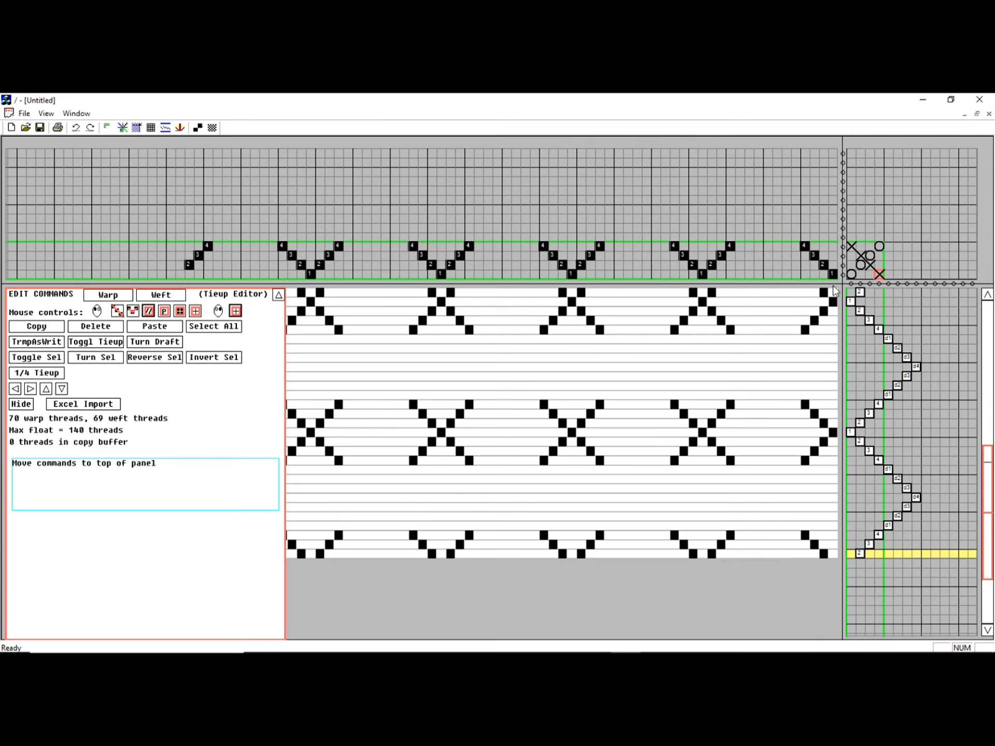
mouse_move(832, 275)
left_mouse_down()
mouse_move(170, 262)
mouse_move(68, 244)
left_mouse_up()
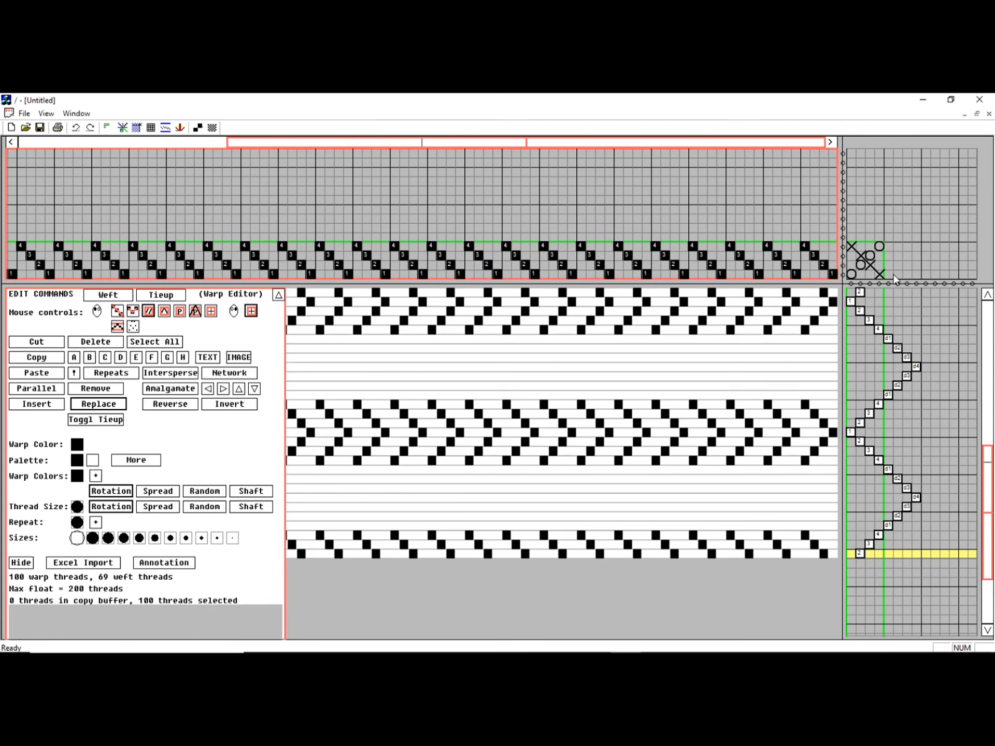
Delete the whole existing treadling and replace it with a straight 1-2-3-4 twill over 36 weft threads
left_click(987, 311)
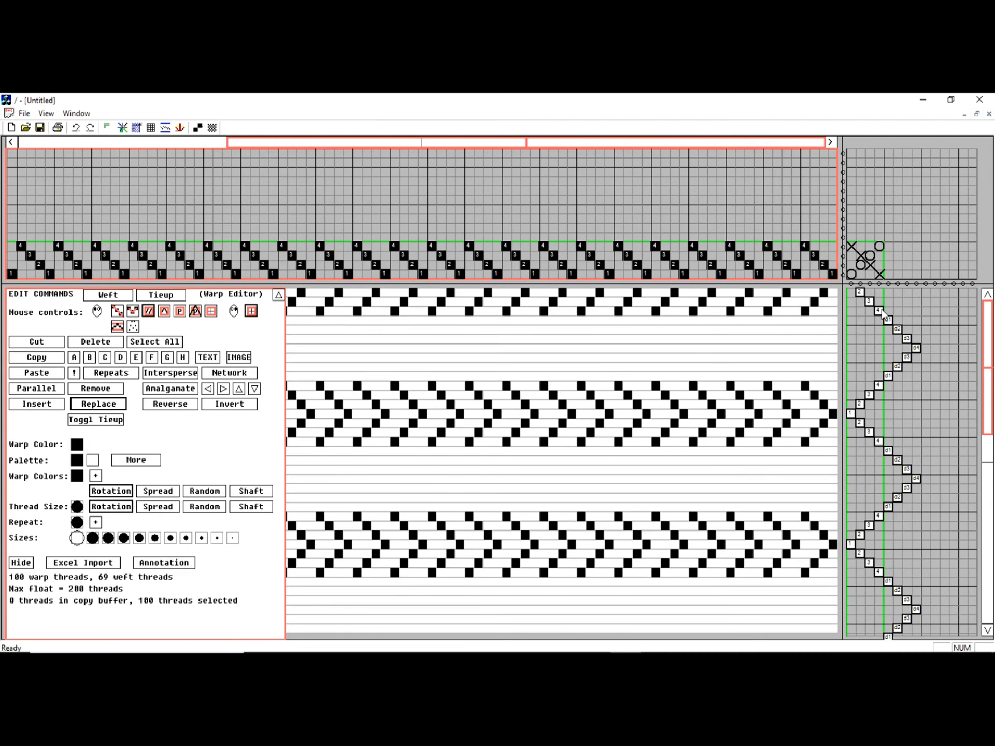
left_click(851, 293)
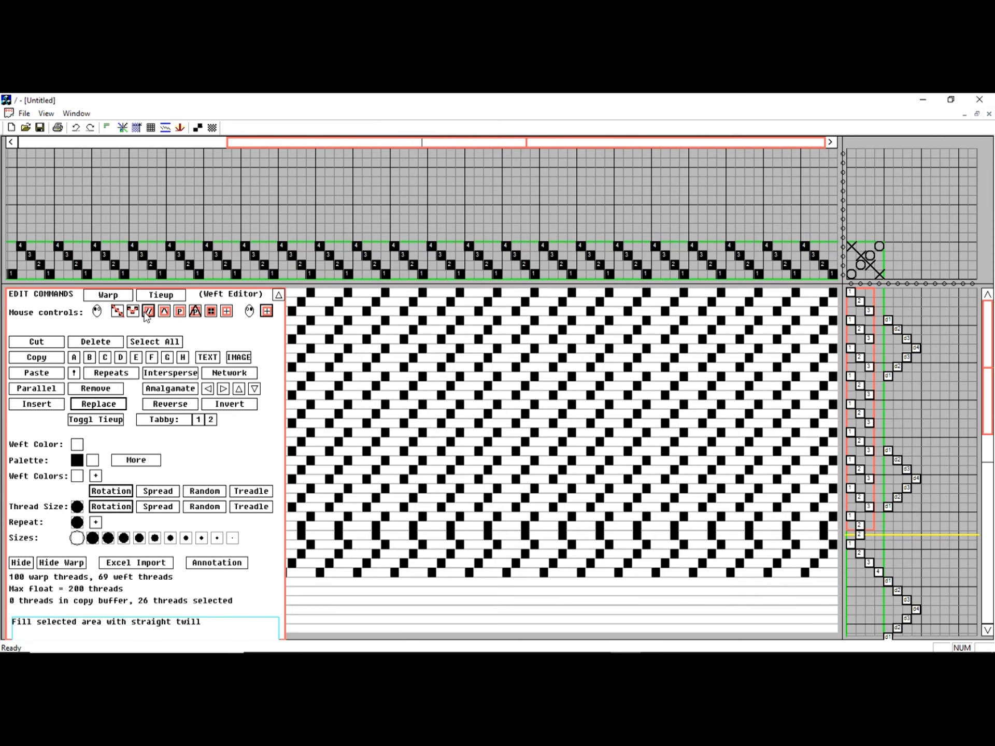
left_click(163, 344)
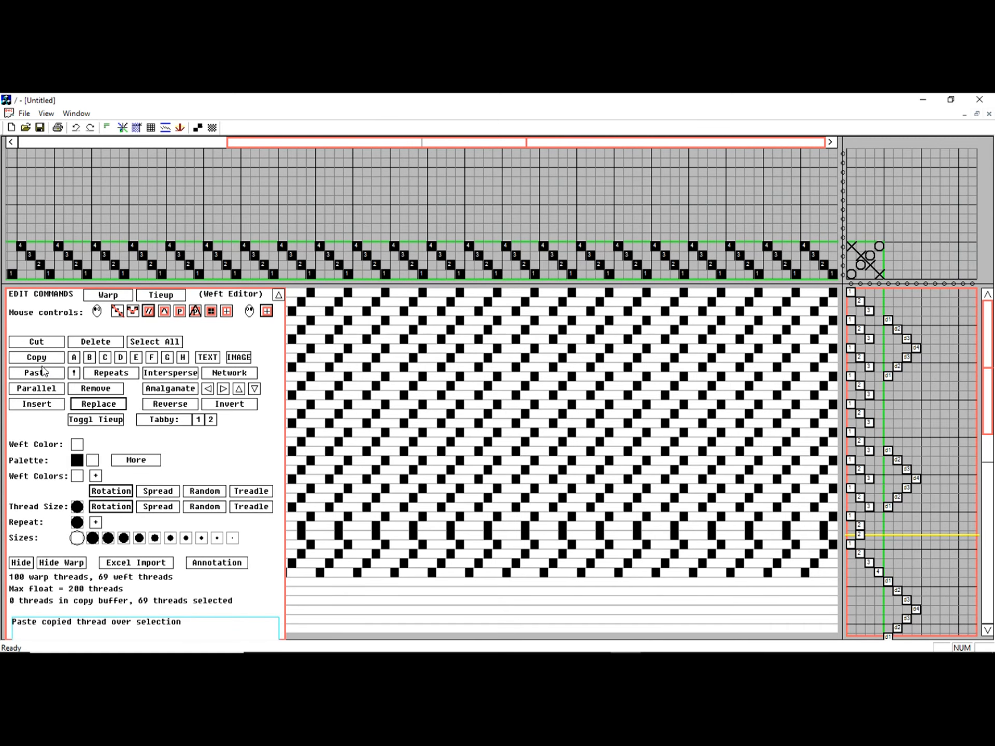
left_click(96, 342)
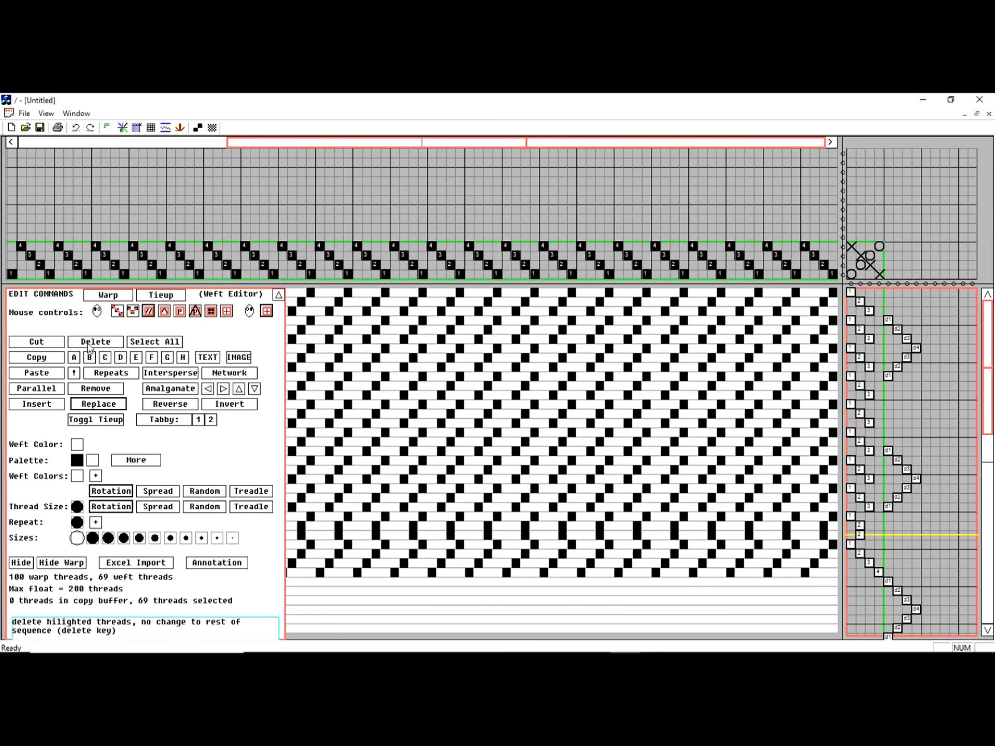
left_click_drag(851, 297, 878, 624)
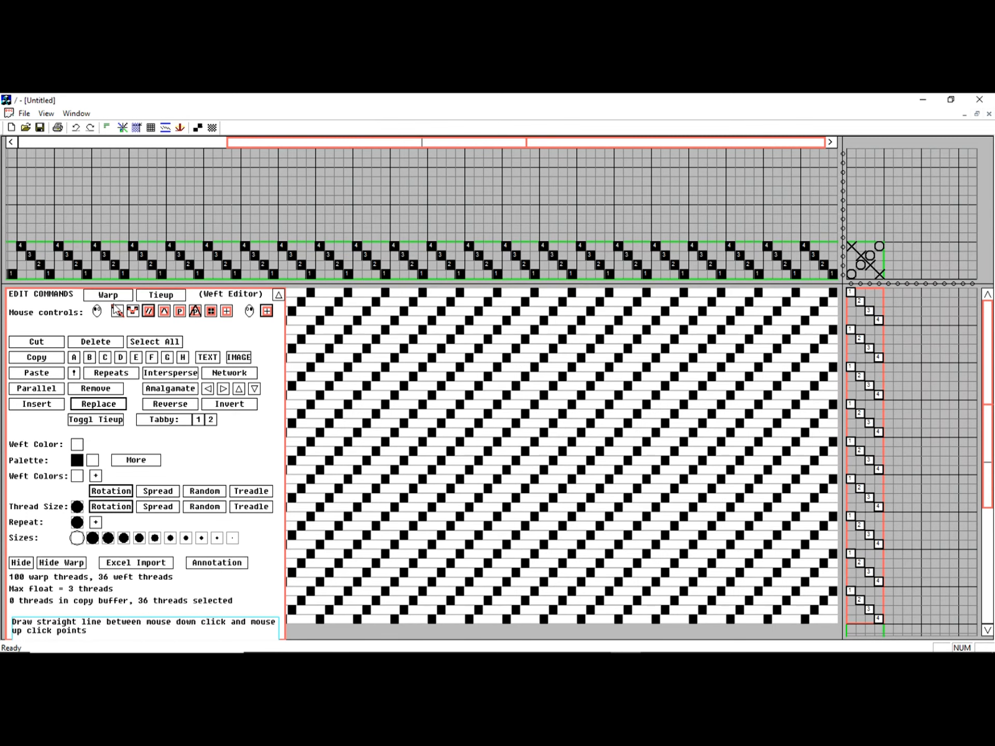
Draw a straight rising diagonal of raised marks in the tie-up for the 10 draw cords
left_click_drag(888, 237, 973, 154)
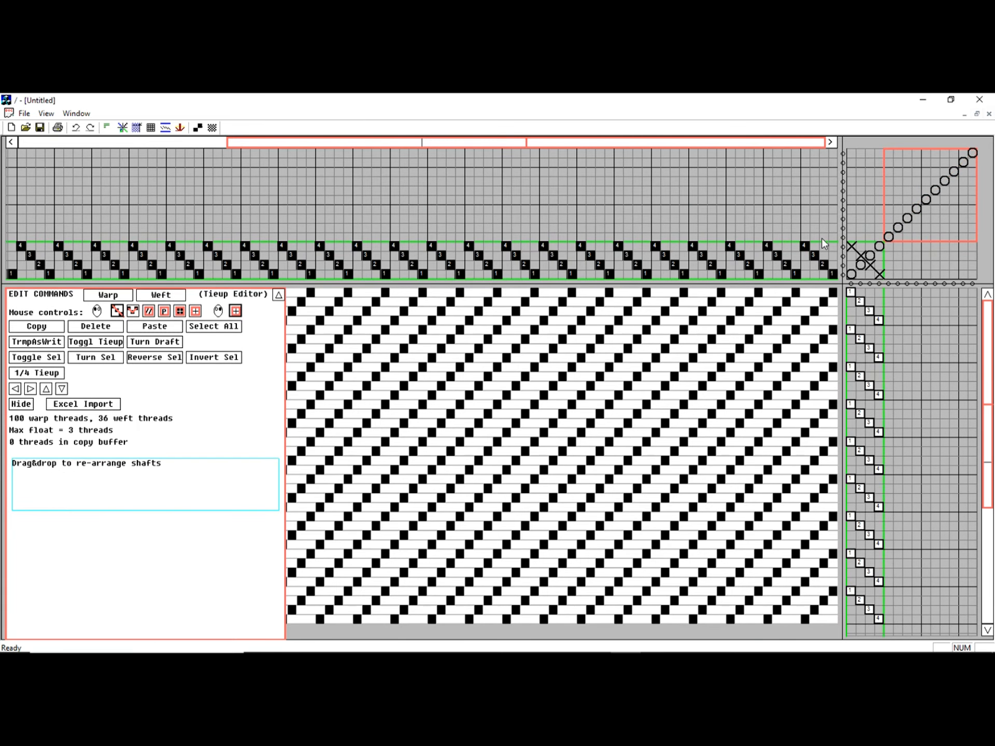
left_click(107, 128)
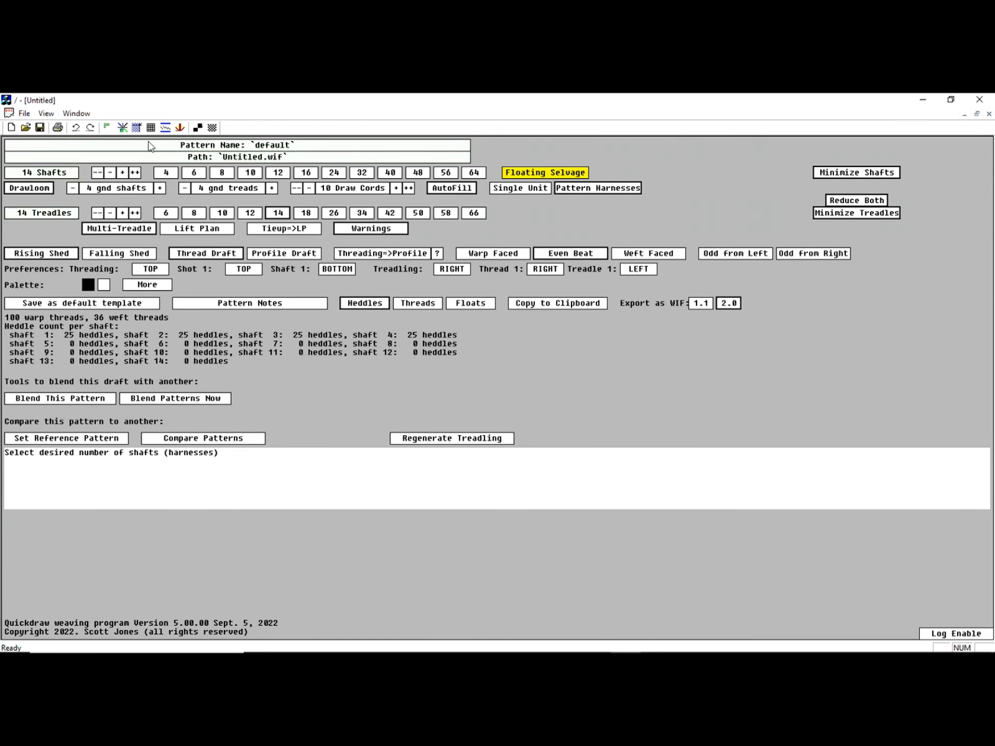
left_click(122, 128)
Assign draw cords d1, d2, d3 and d4 in successive four-thread blocks to the first 16 weft threads
left_click(893, 313)
left_click(897, 347)
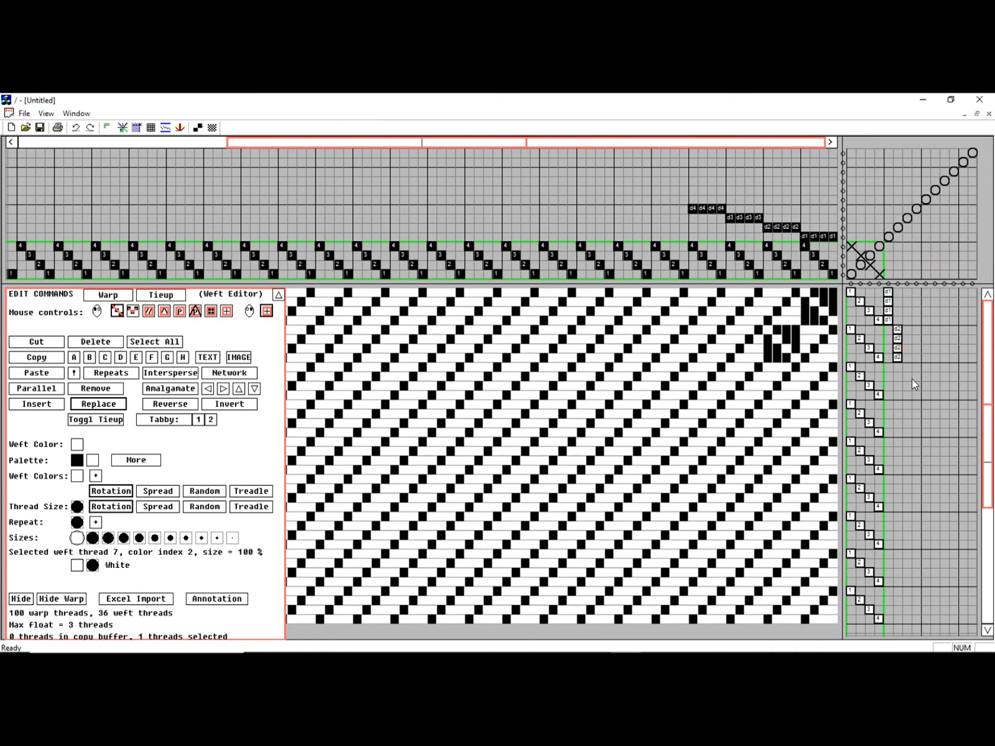
left_click(907, 384)
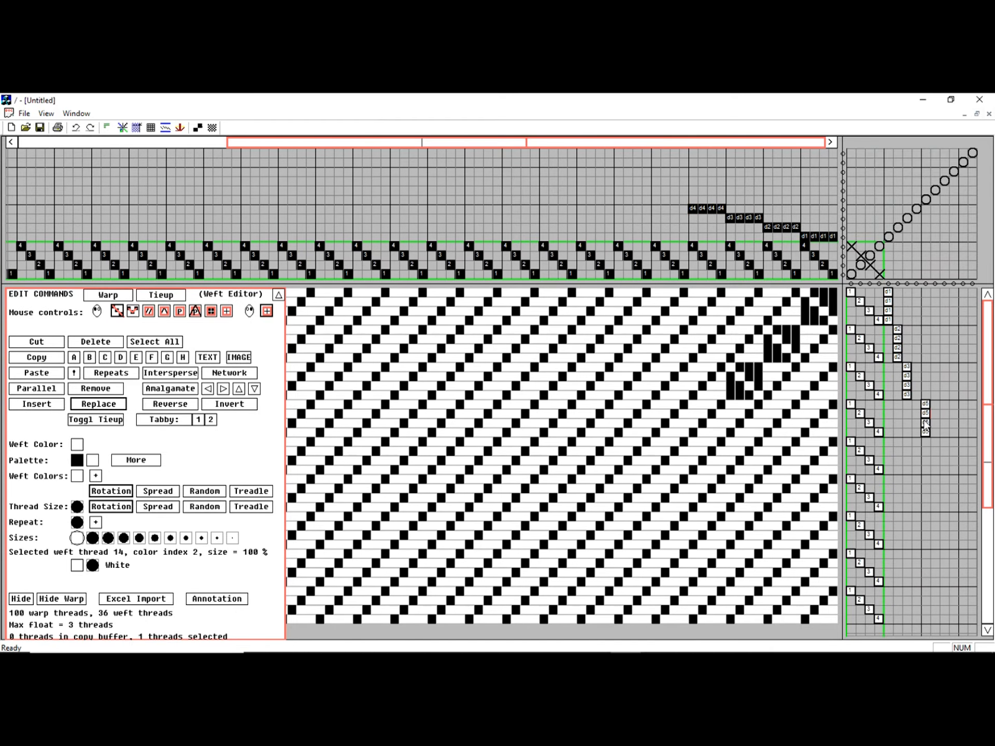
left_click(917, 423)
left_click(926, 423)
left_click(926, 422)
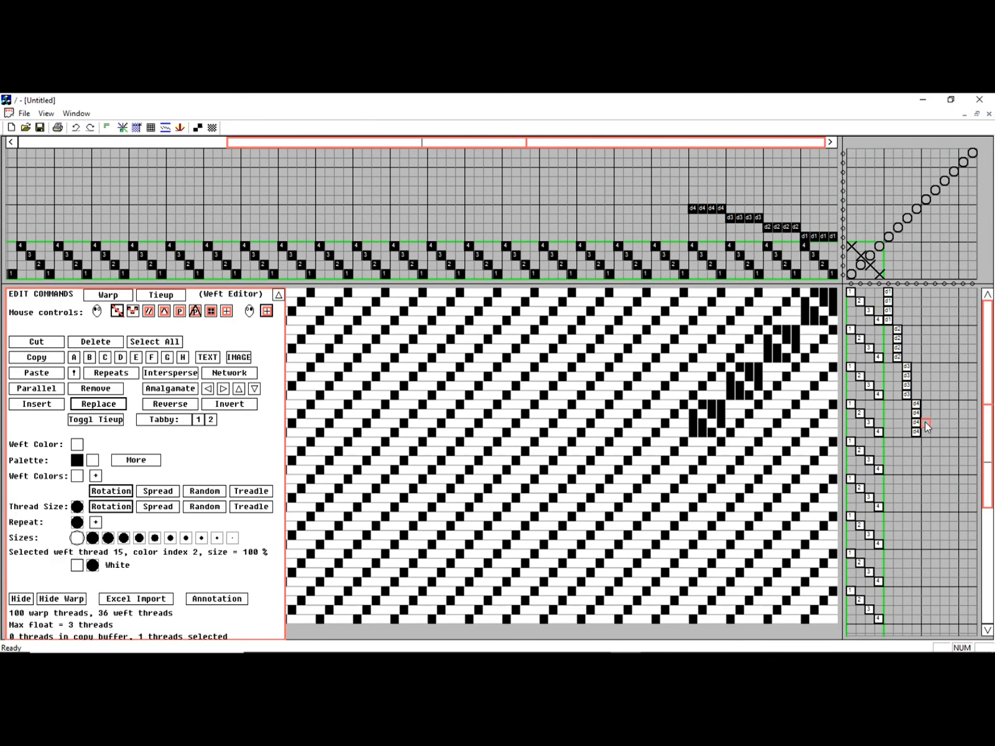
Continue the warp pattern beyond the d4 block with descending four-thread blocks on draw cords d3 and d2
left_click(712, 209)
left_click(712, 209)
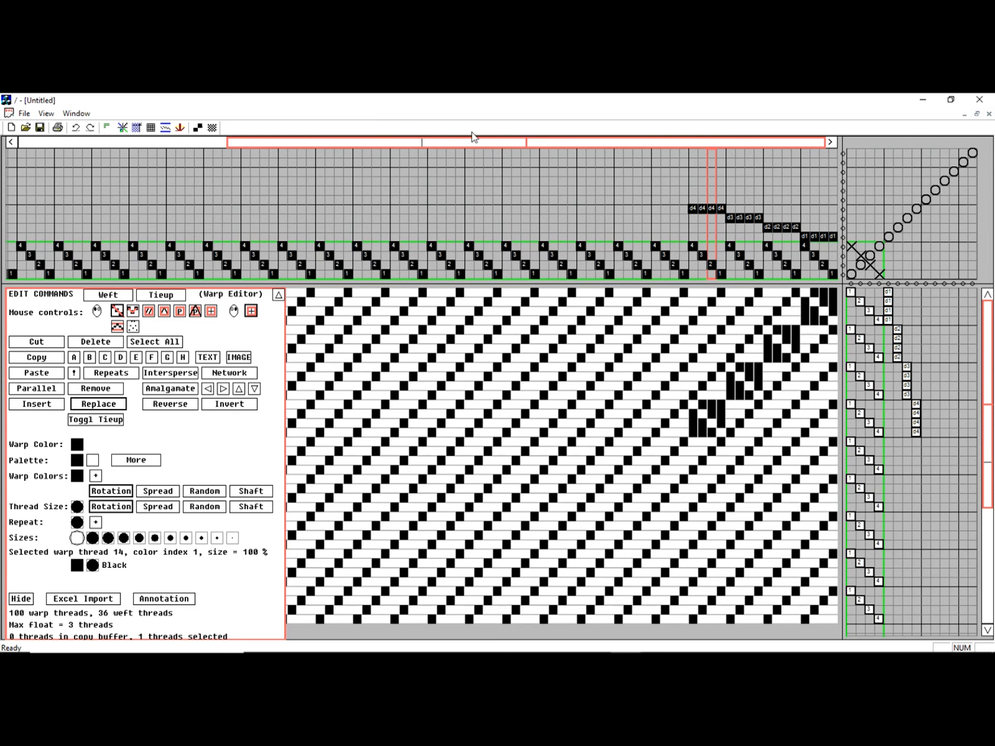
left_click(673, 218)
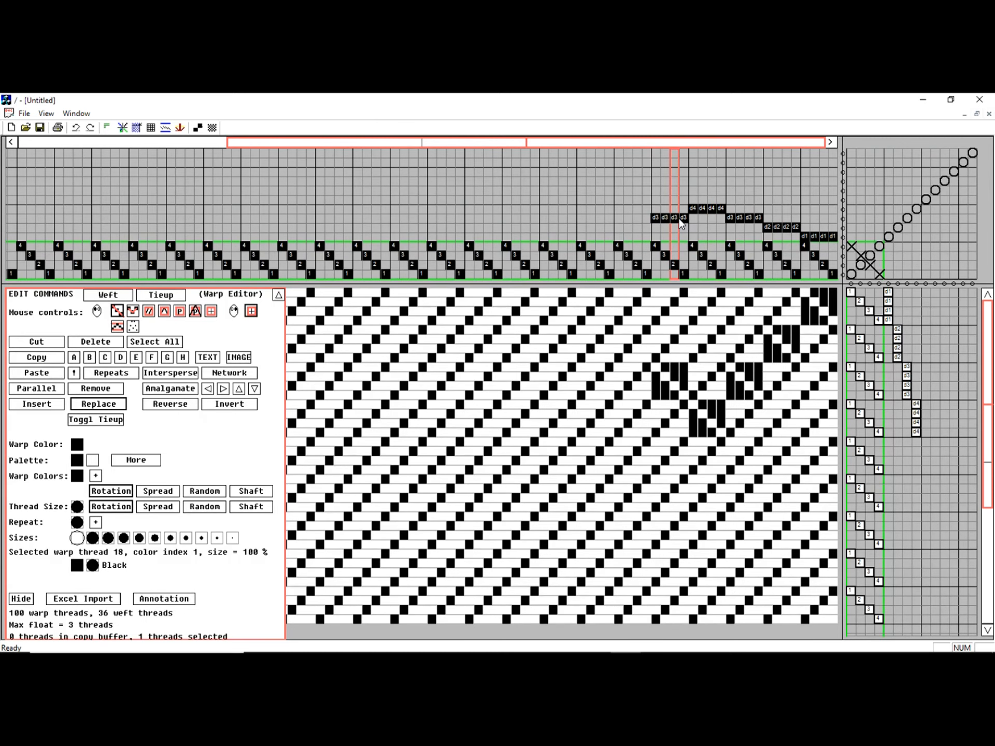
left_click(637, 227)
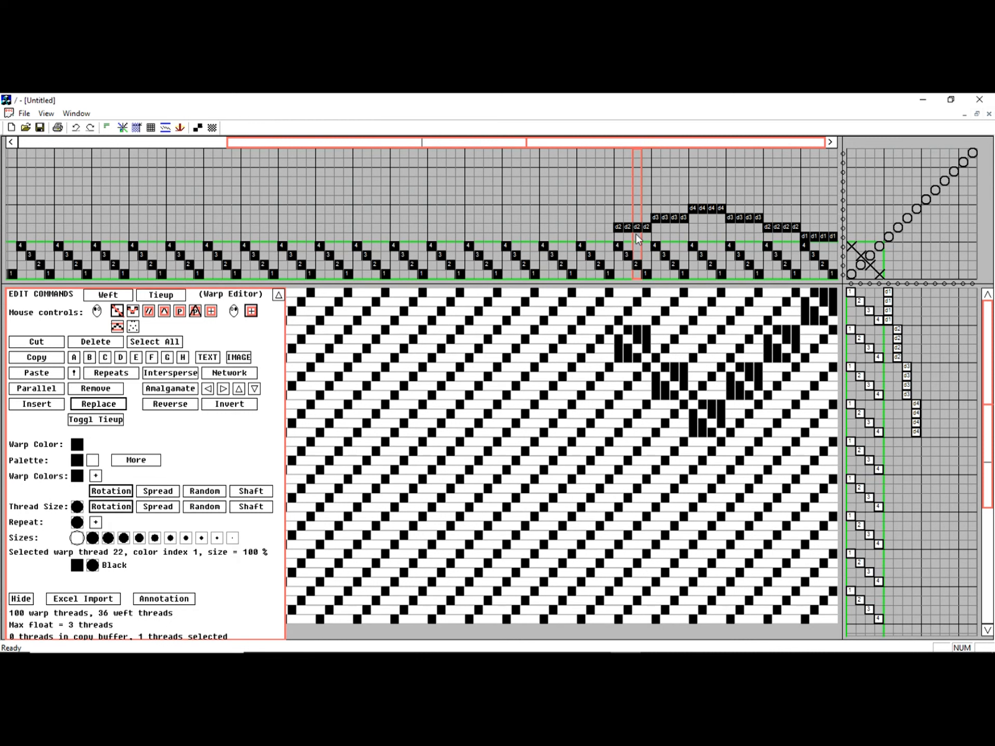
Try assigning draw cords d1 and d2 to single warp threads in the block after the descending d2 block
left_click(106, 128)
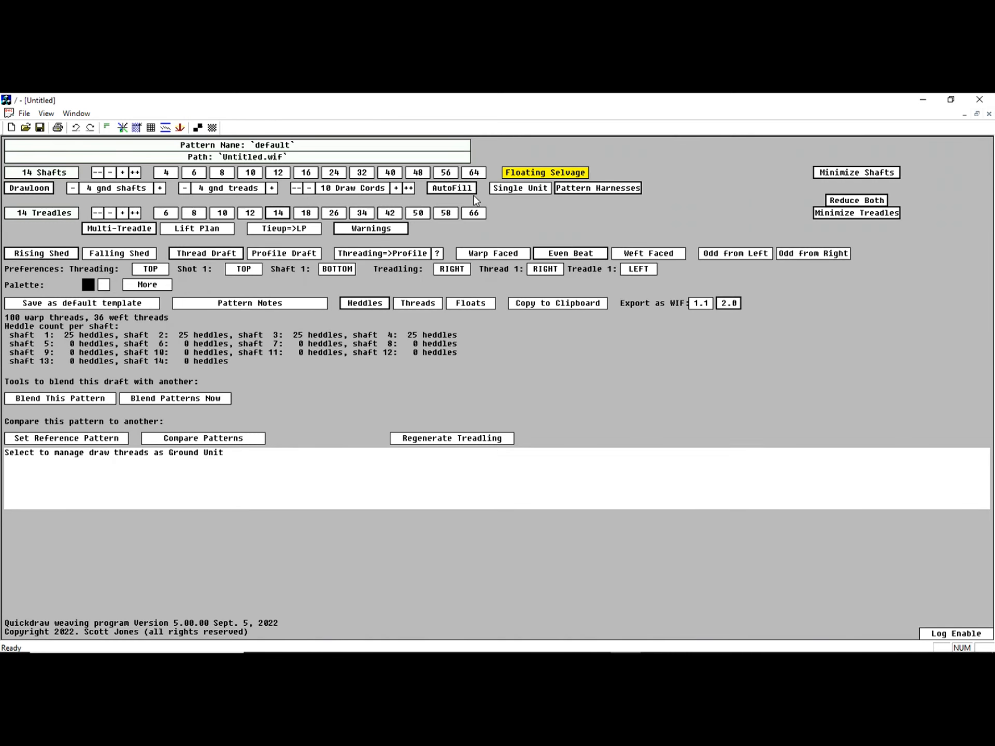
left_click(122, 128)
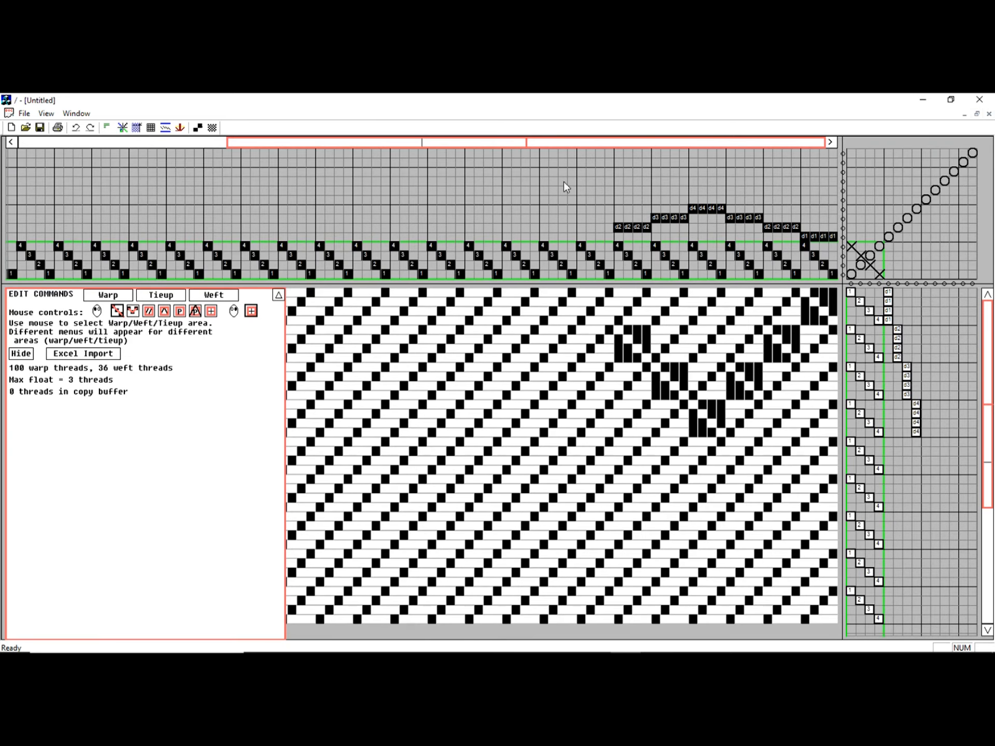
left_click(590, 239)
left_click(580, 226)
left_click(600, 227)
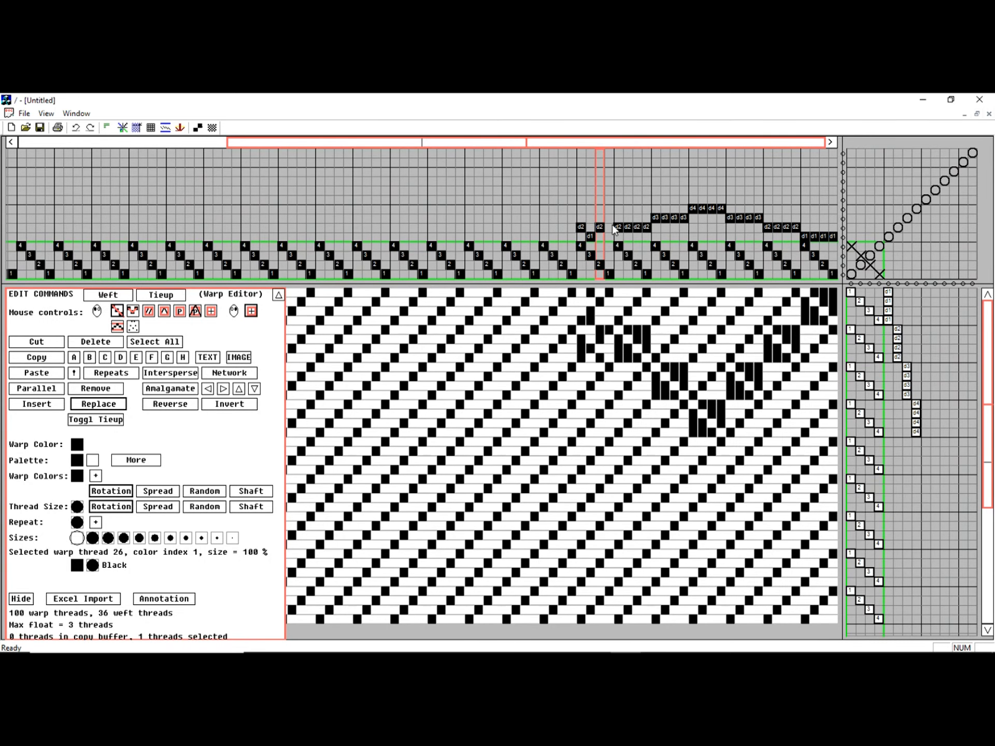
left_click(692, 208)
Set the next four-thread warp block to draw cord d1 and continue the treadling with descending d3, d2 and d1 blocks
left_click(107, 127)
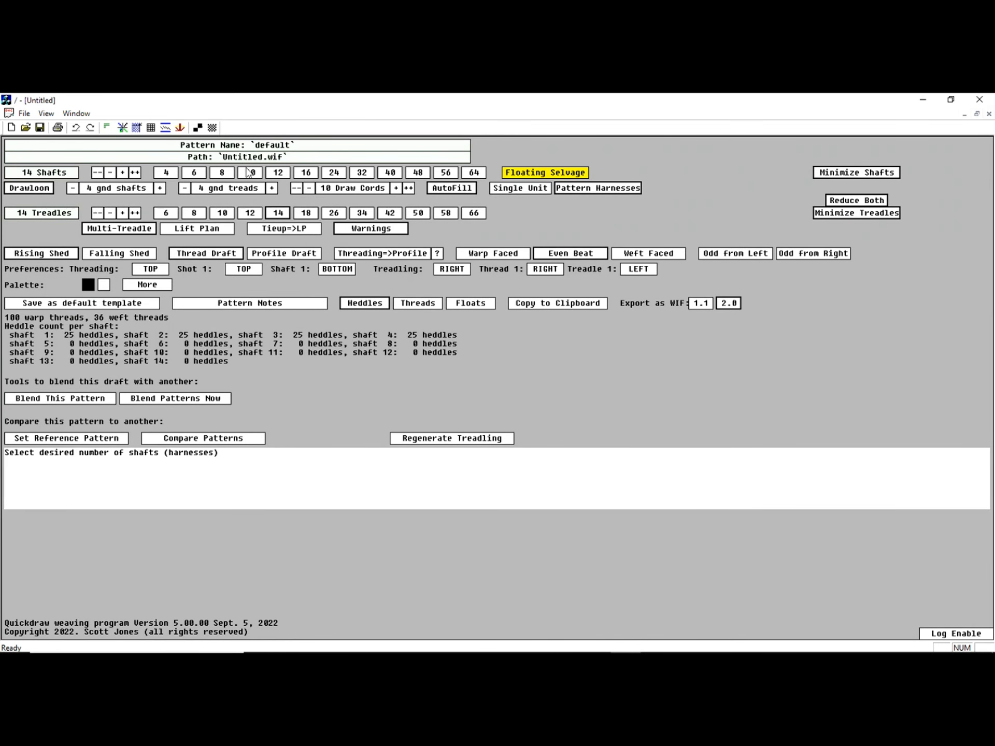
left_click(123, 128)
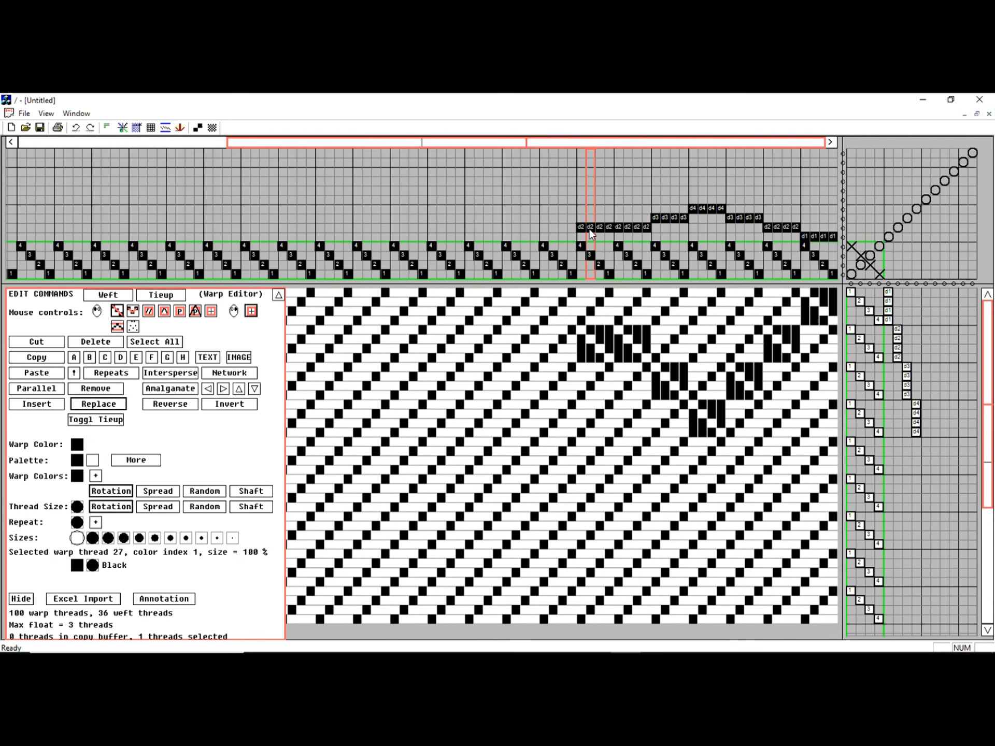
left_click(594, 237)
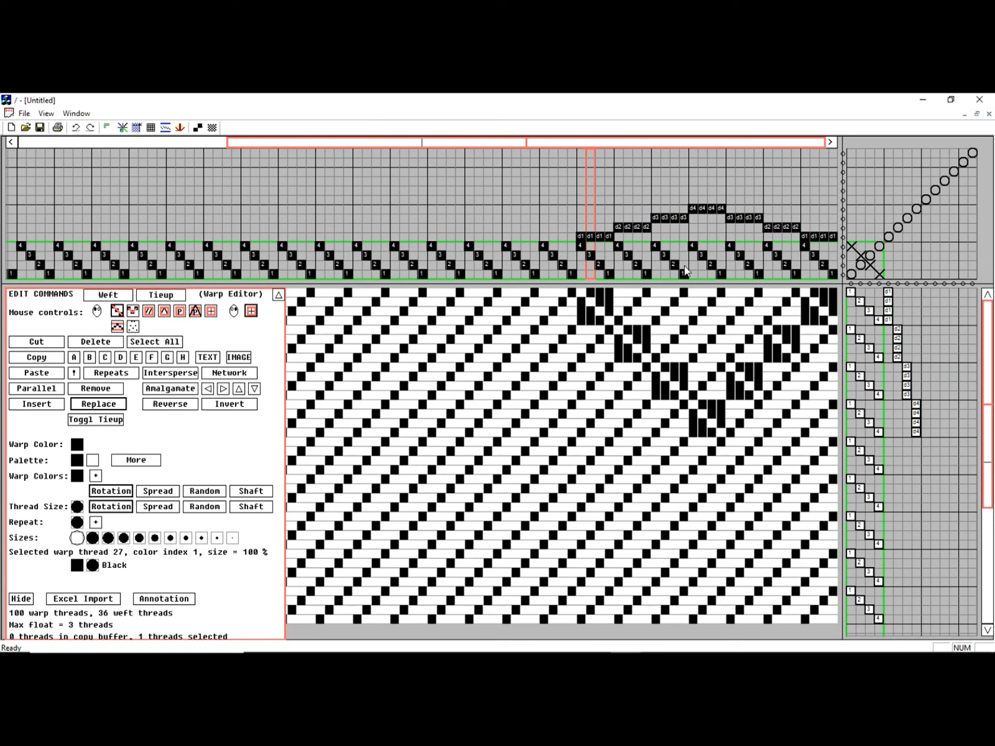
left_click(898, 423)
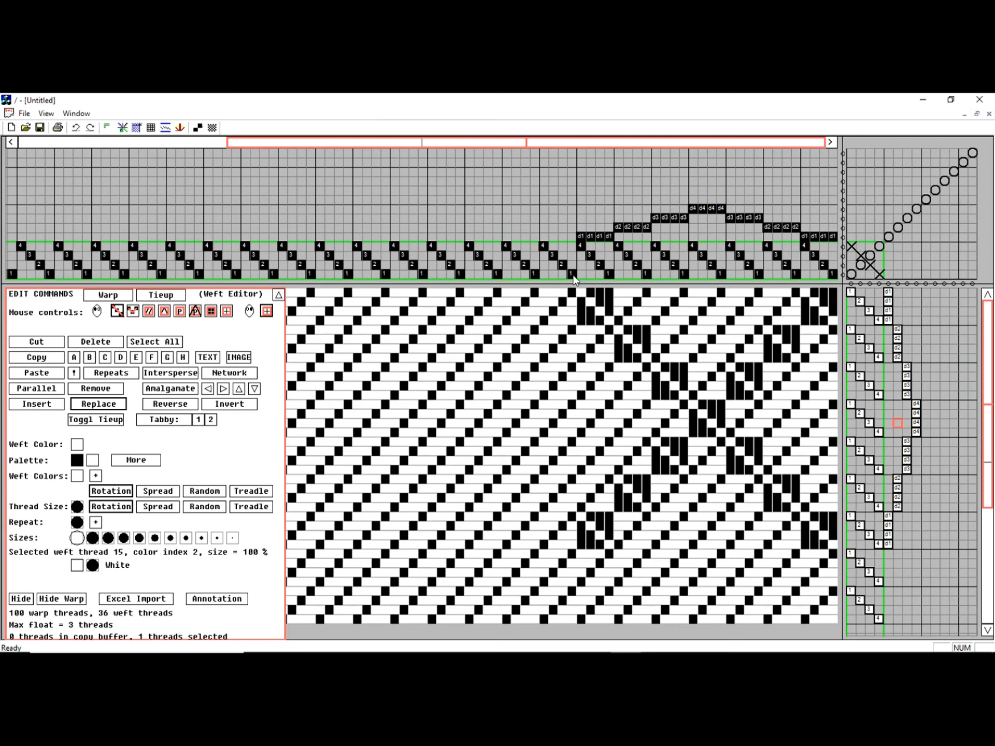
Delete the 72 warp threads and 8 weft threads that have no draw cord assigned
scroll(568, 275, "down", 1)
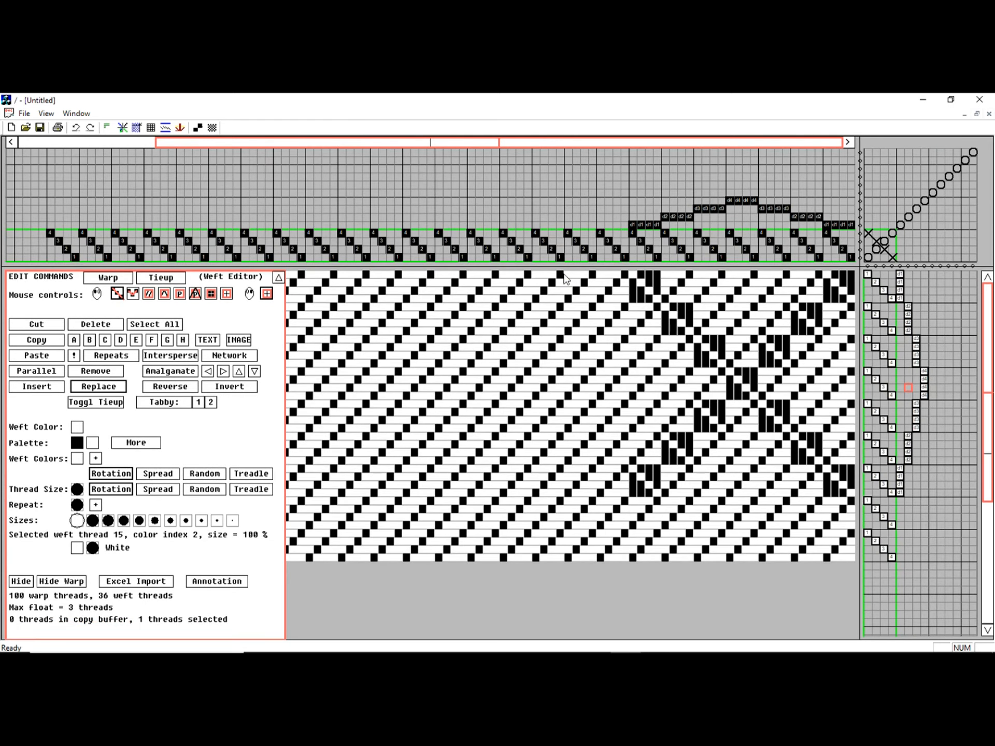
left_click_drag(621, 256, 48, 231)
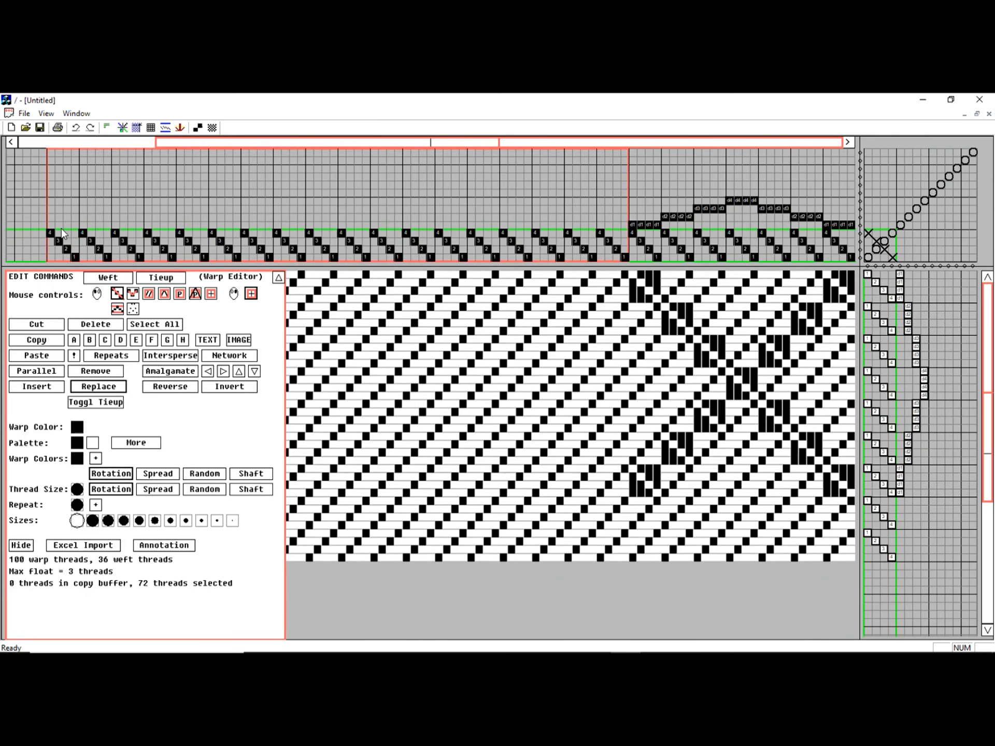
key("Delete")
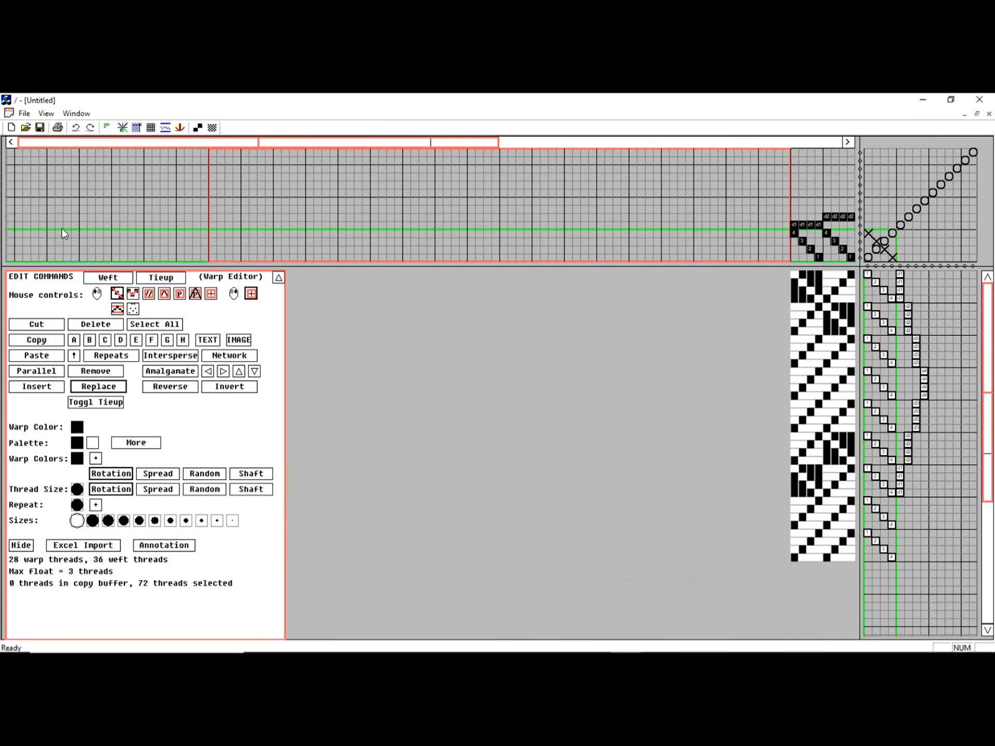
left_click(810, 143)
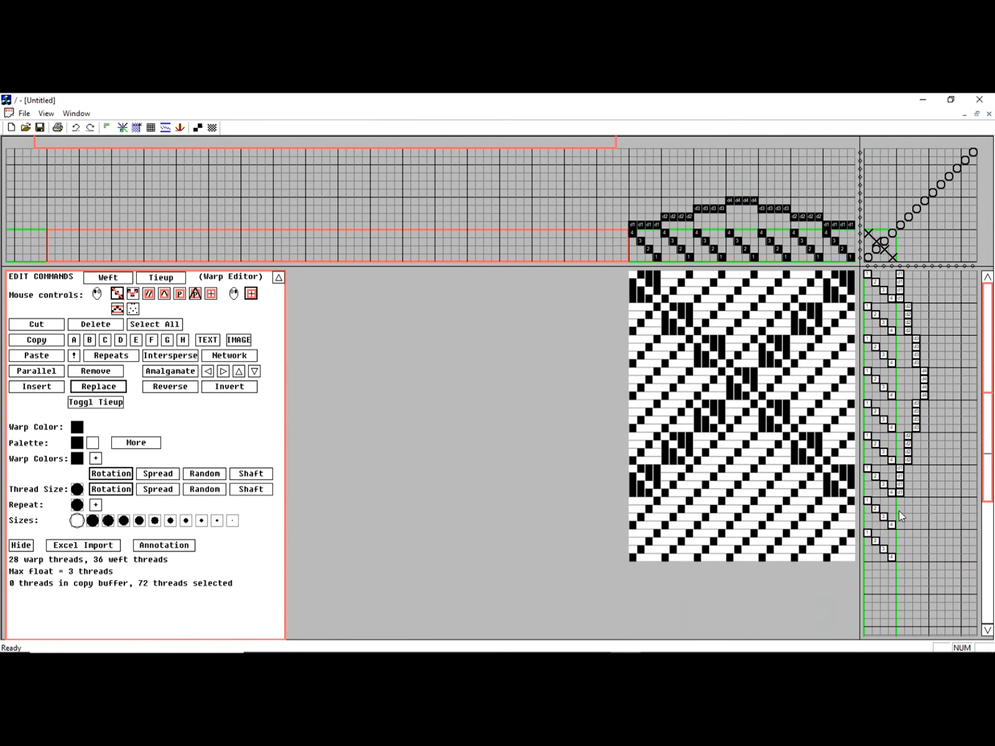
left_click_drag(867, 505, 891, 548)
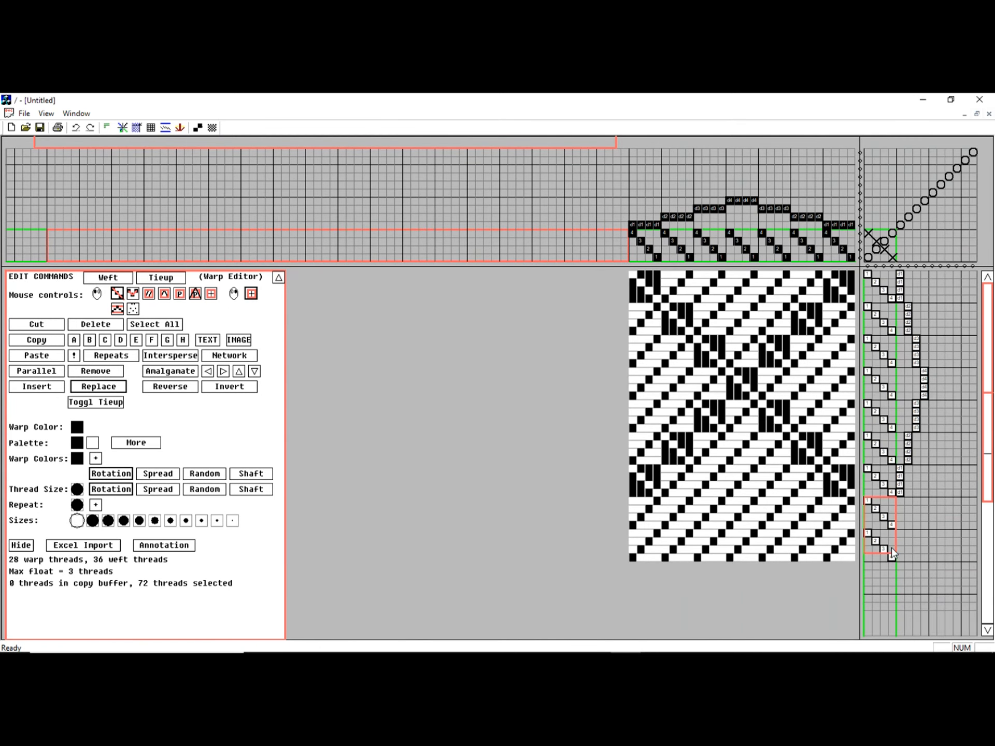
key("Delete")
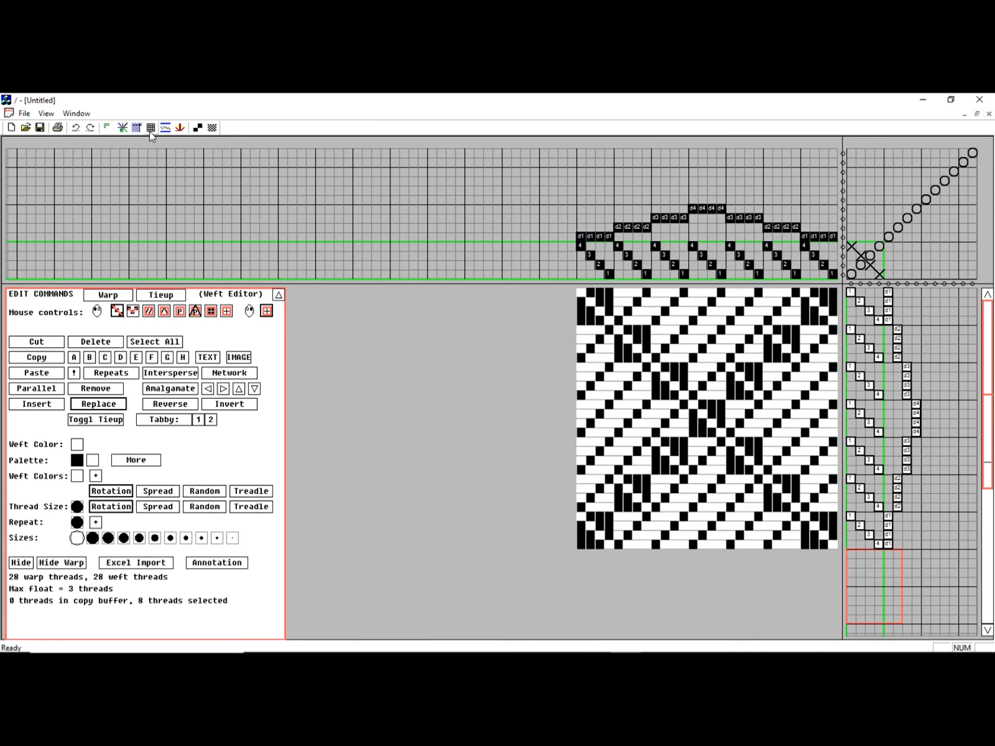
Examine the repeated pattern in the full fabric view at a smaller scale, and return to the draft editor
left_click(136, 127)
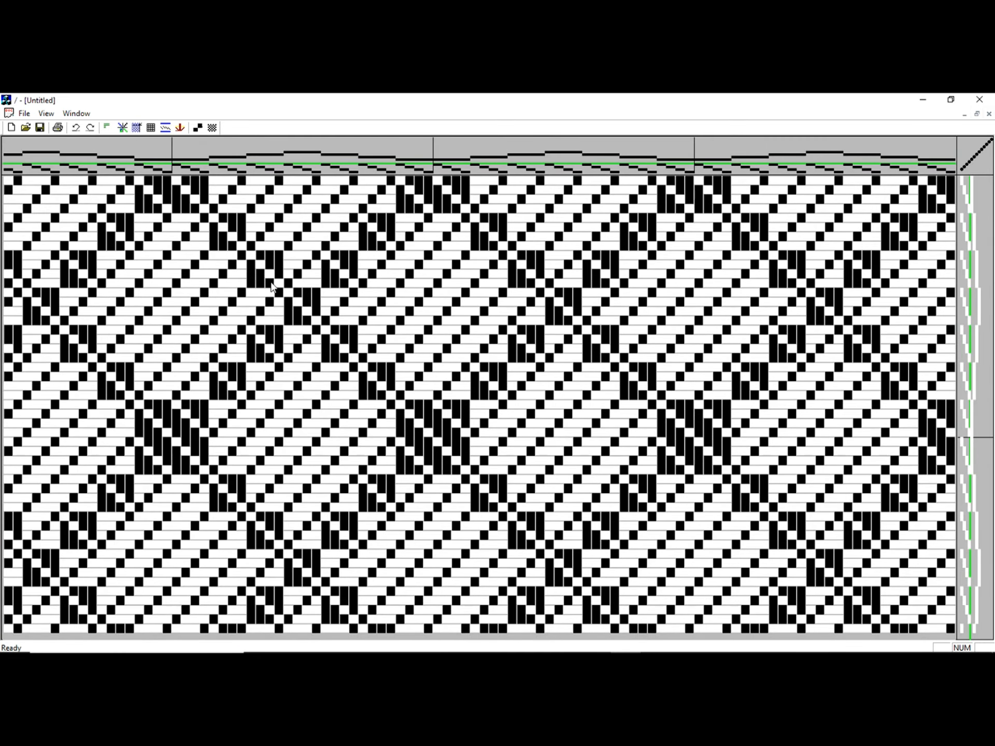
scroll(270, 282, "down", 2)
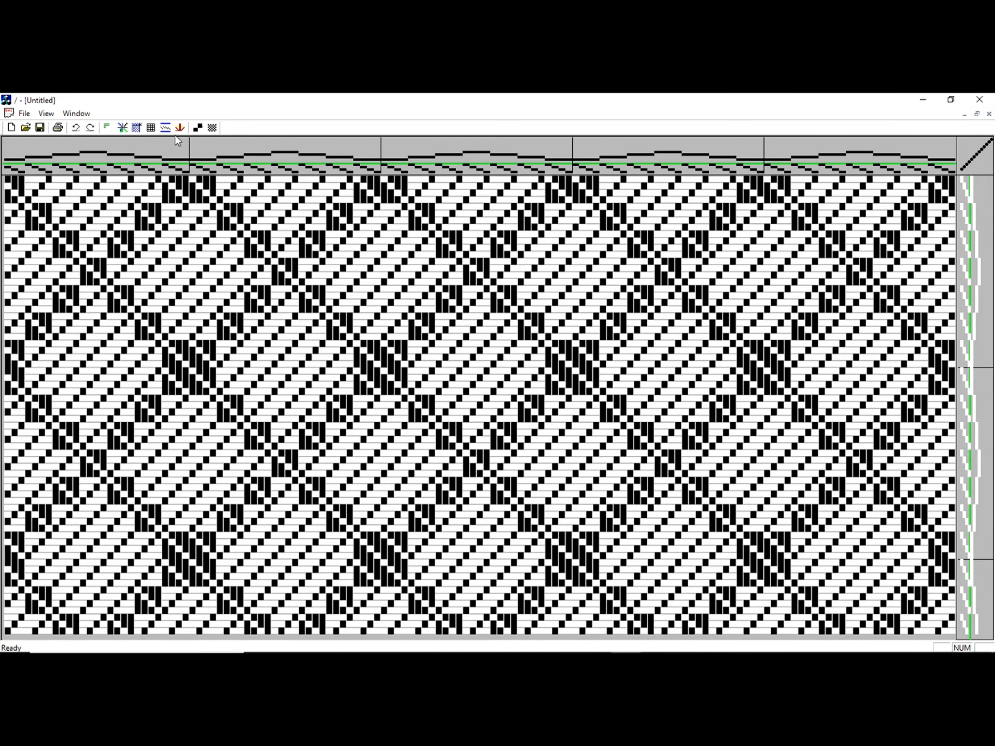
left_click(125, 130)
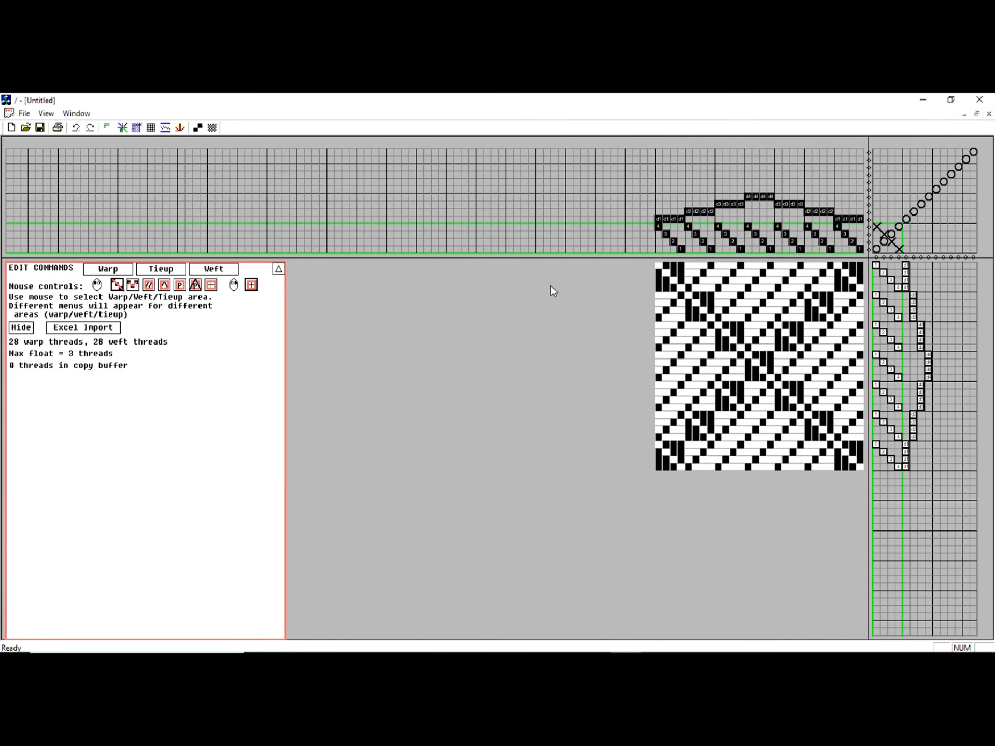